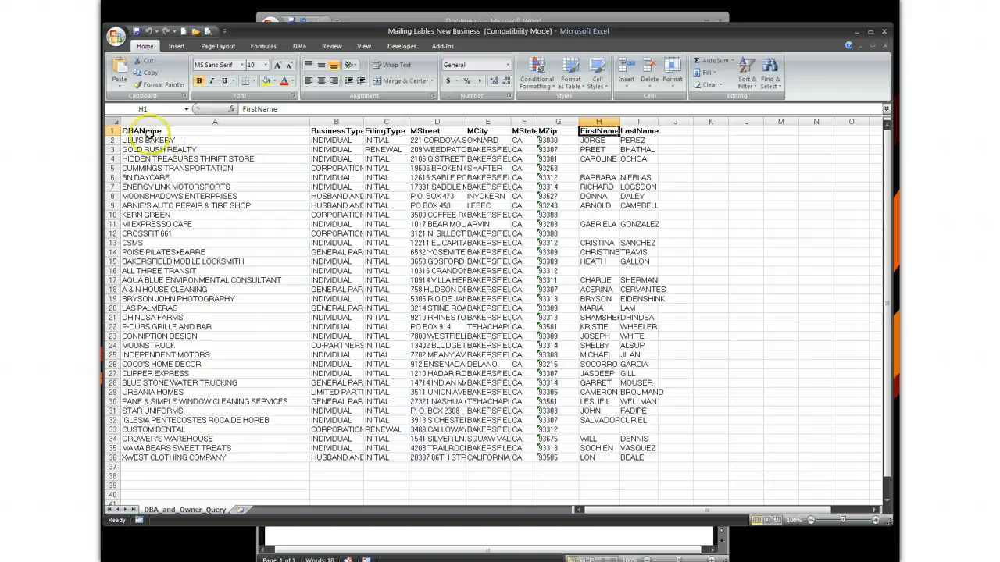
Save the workbook in the FBN List folder as the Excel 97-2003 file Copy of Mailing Lables New Business
click(118, 39)
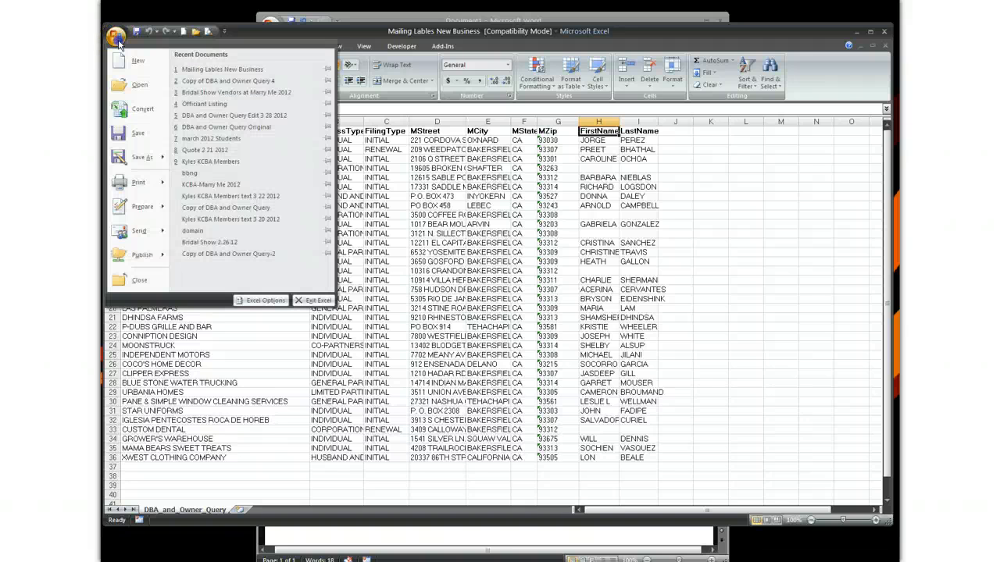
mouse_move(138, 160)
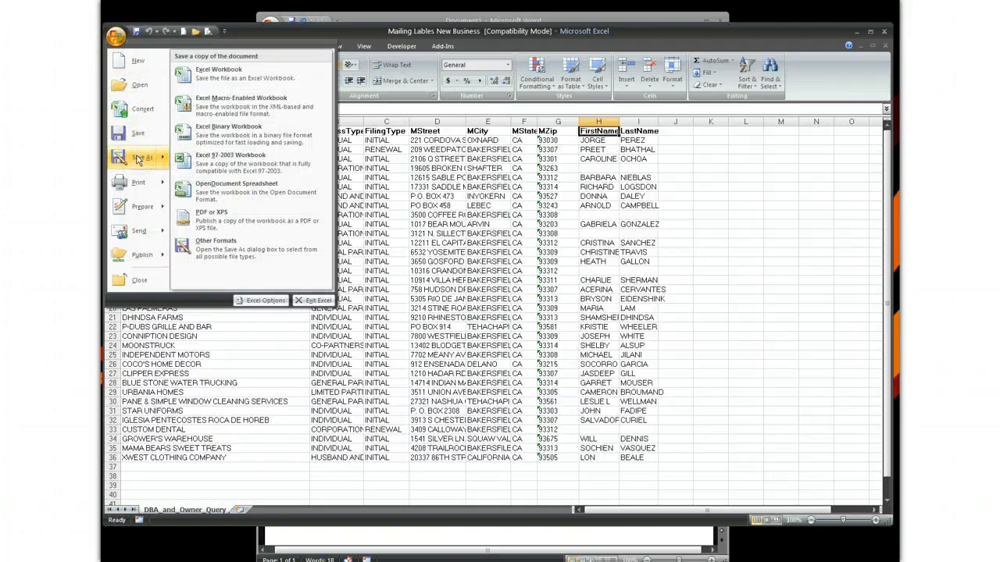
click(139, 159)
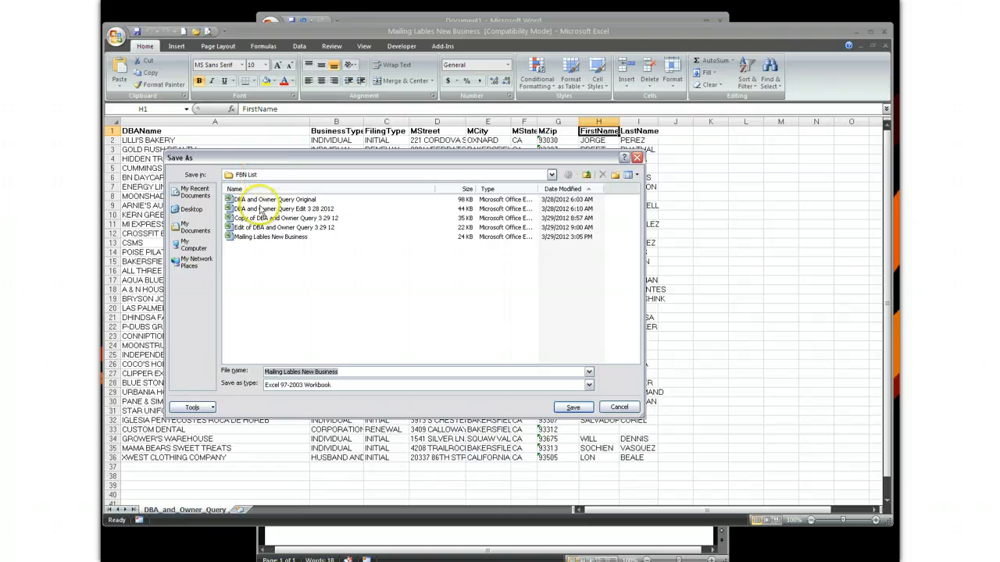
click(283, 238)
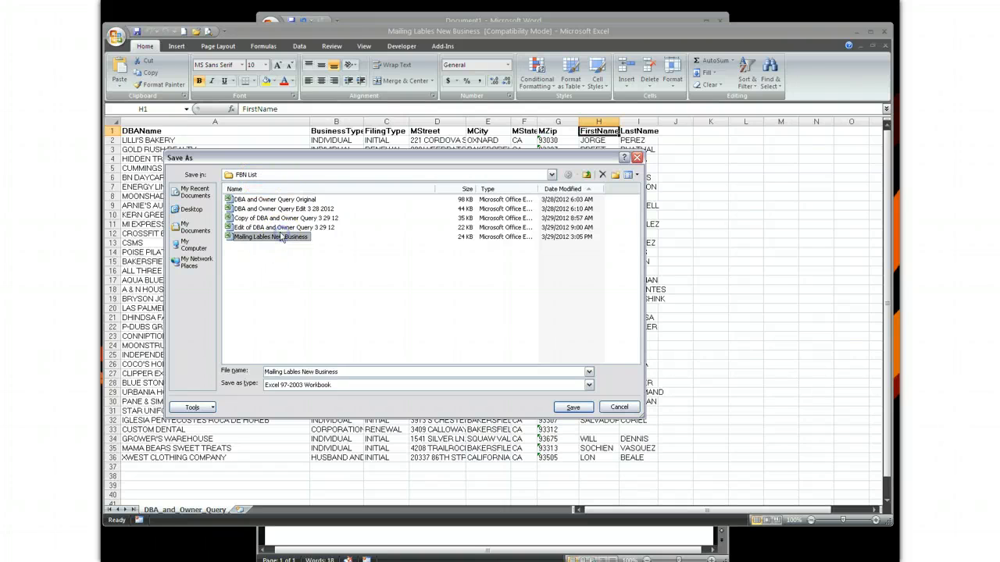
click(574, 407)
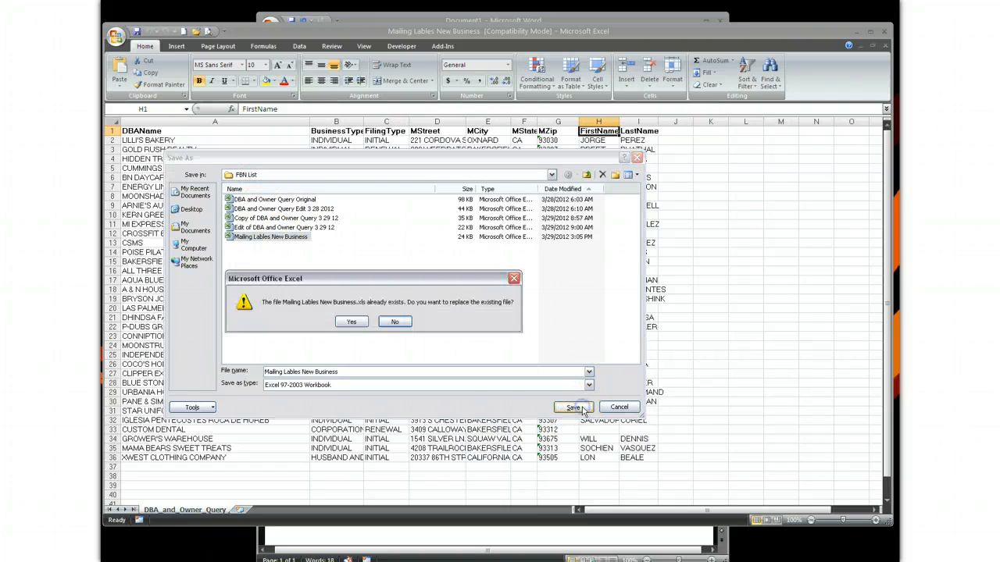
click(358, 324)
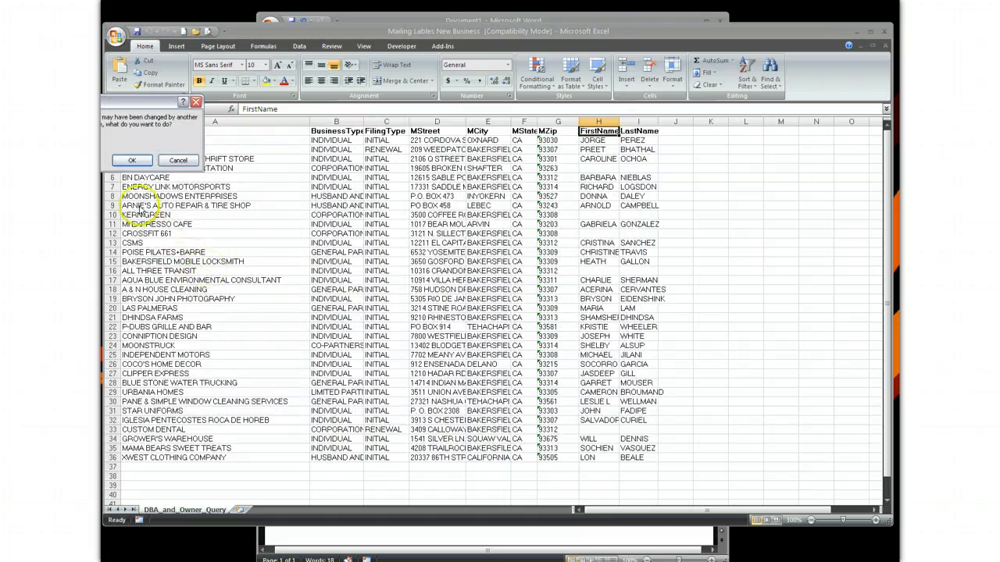
click(132, 160)
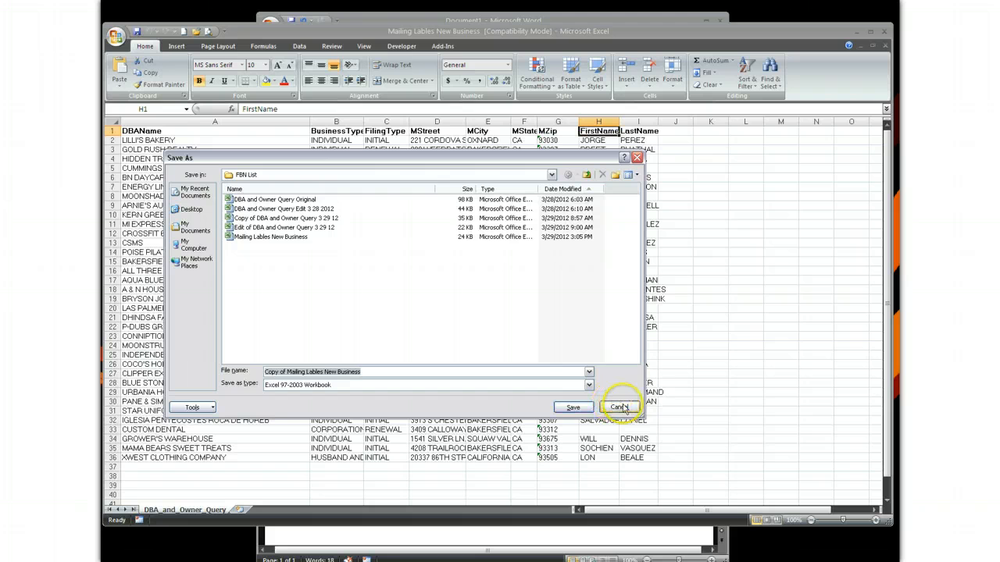
click(575, 407)
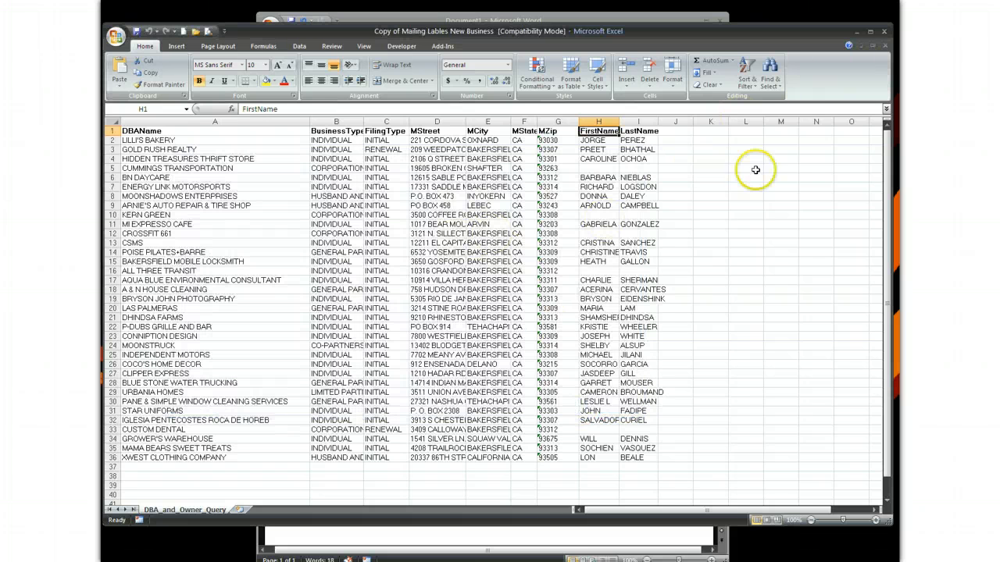
Switch to Word, create a new blank document and move its window fully into view
click(546, 534)
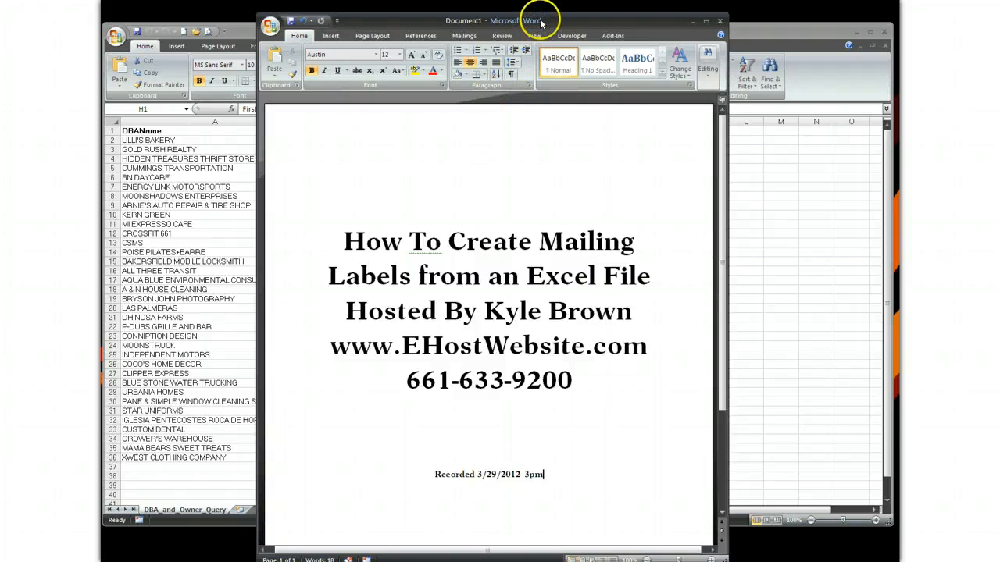
click(268, 27)
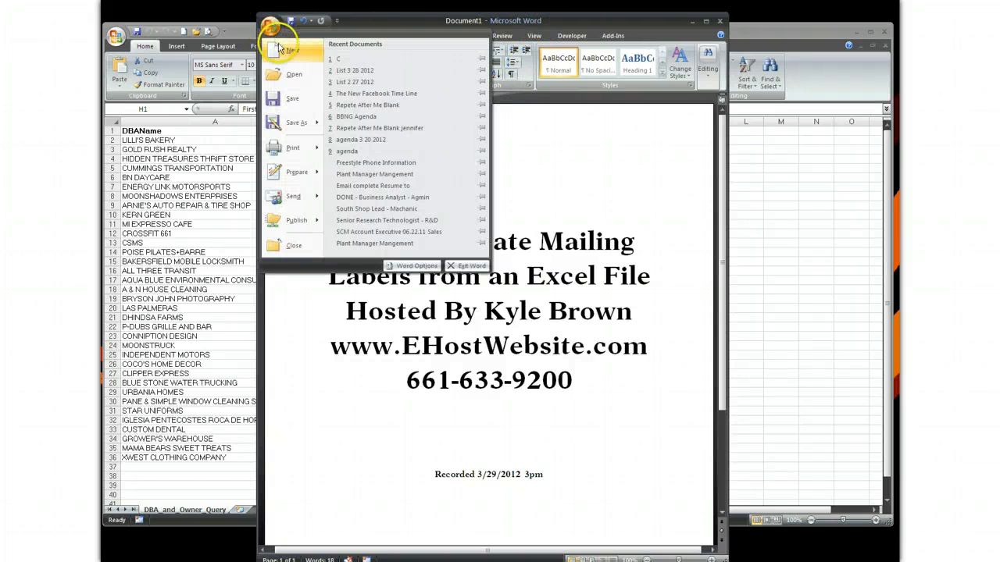
click(282, 53)
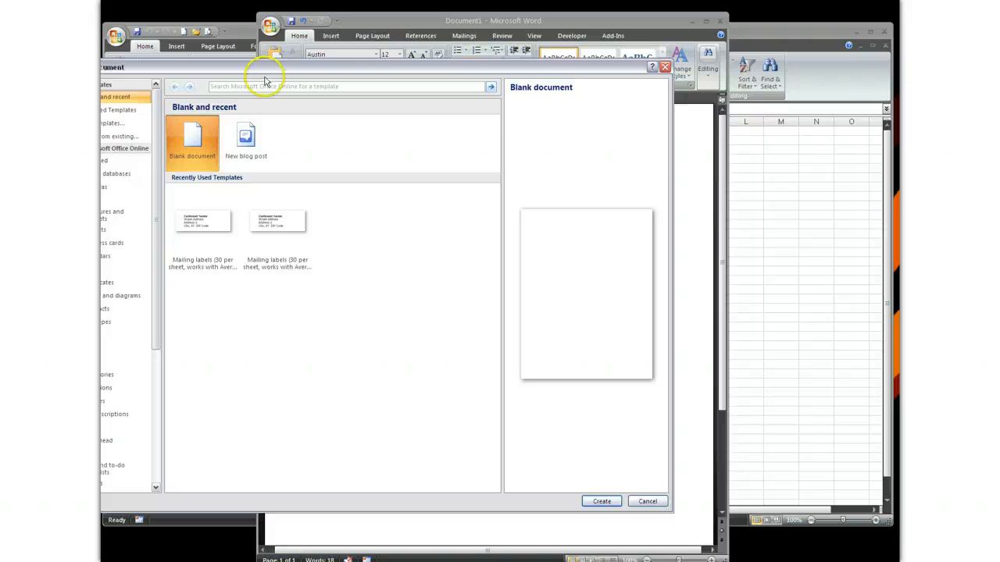
click(603, 502)
click(154, 10)
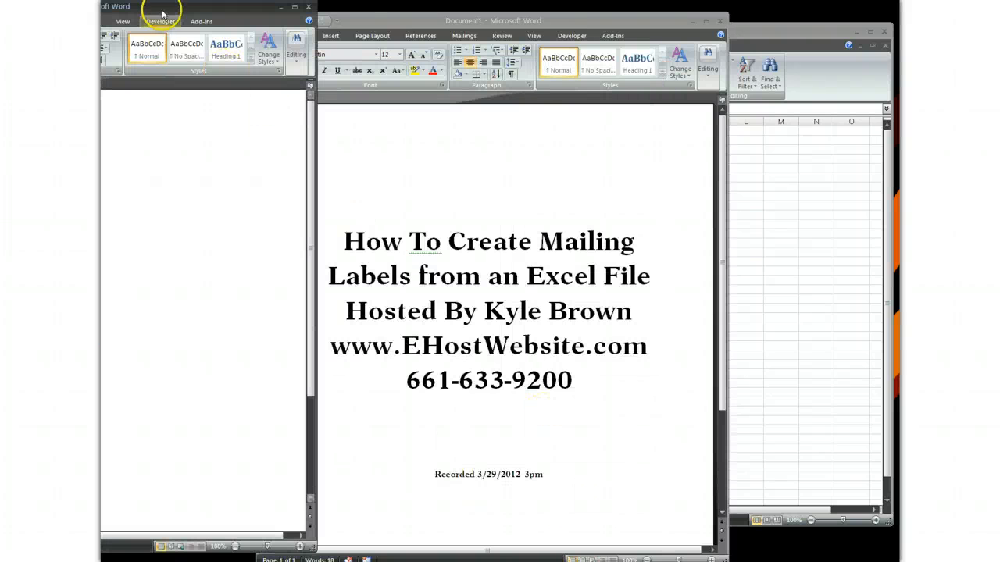
drag(153, 10, 587, 10)
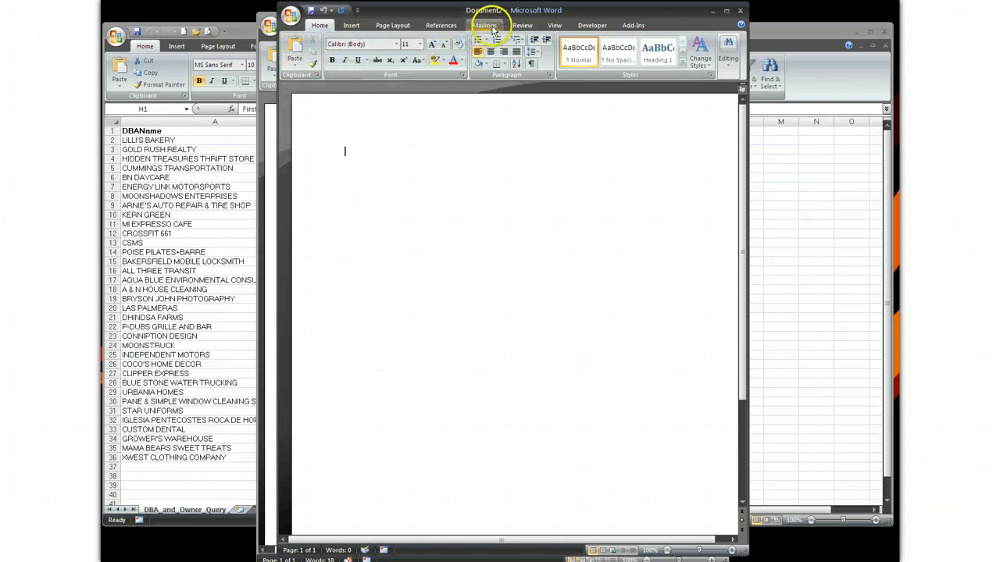
Start the Step by Step Mail Merge Wizard with Labels as the document type and continue to the starting document
click(493, 28)
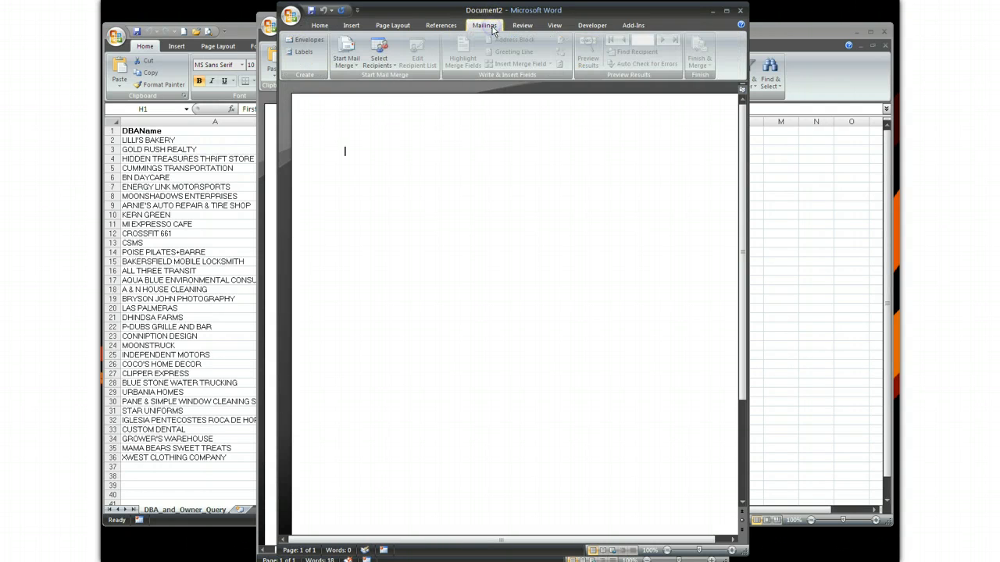
click(351, 66)
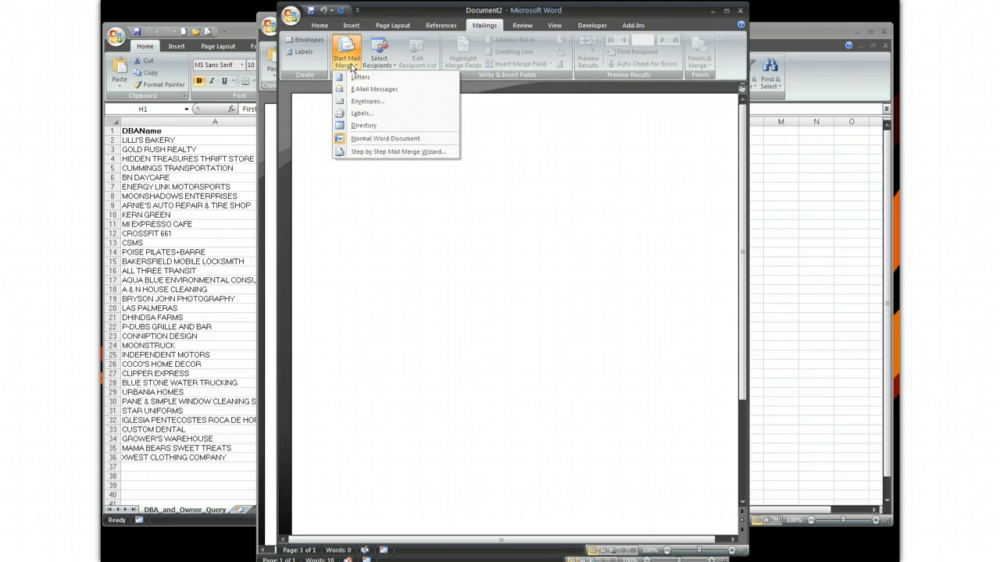
click(373, 153)
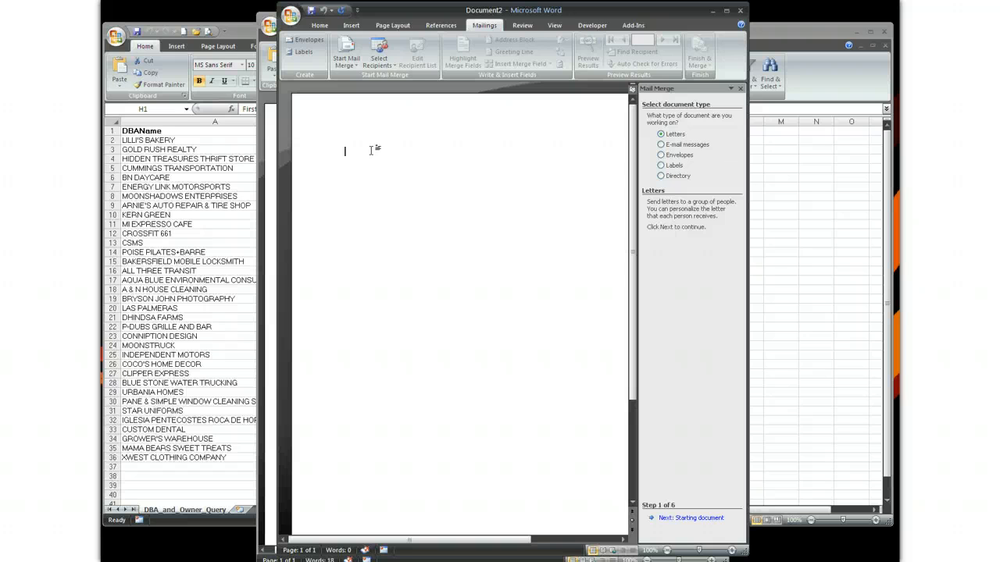
click(660, 165)
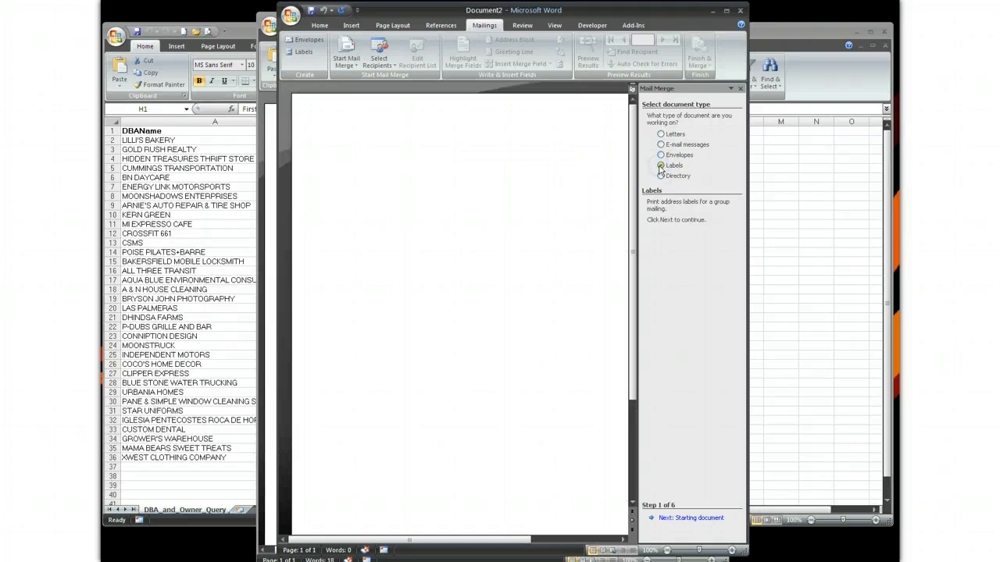
click(684, 519)
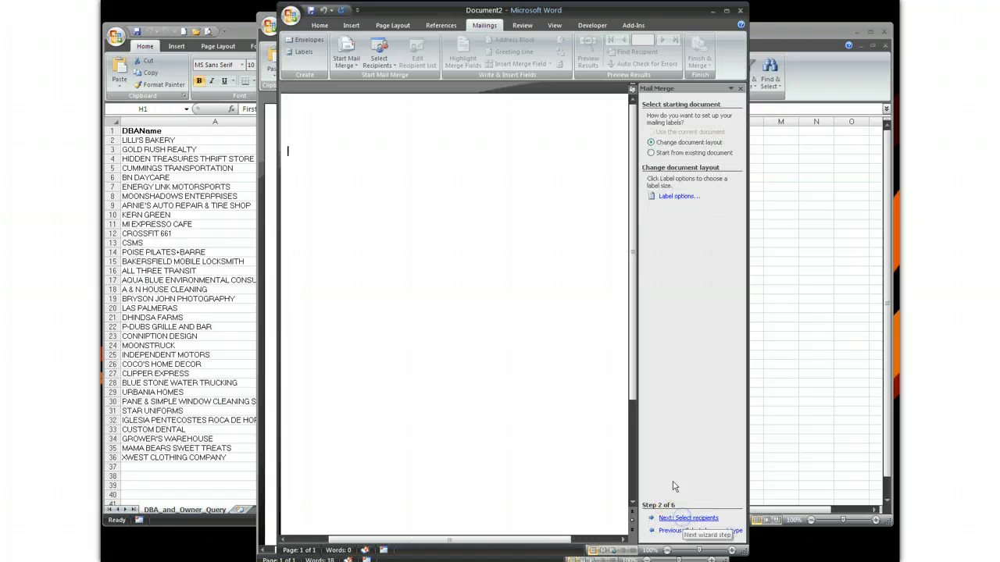
Apply the Microsoft 30 Per Page address label layout, 1" by 2.63", and continue to recipient selection
click(675, 196)
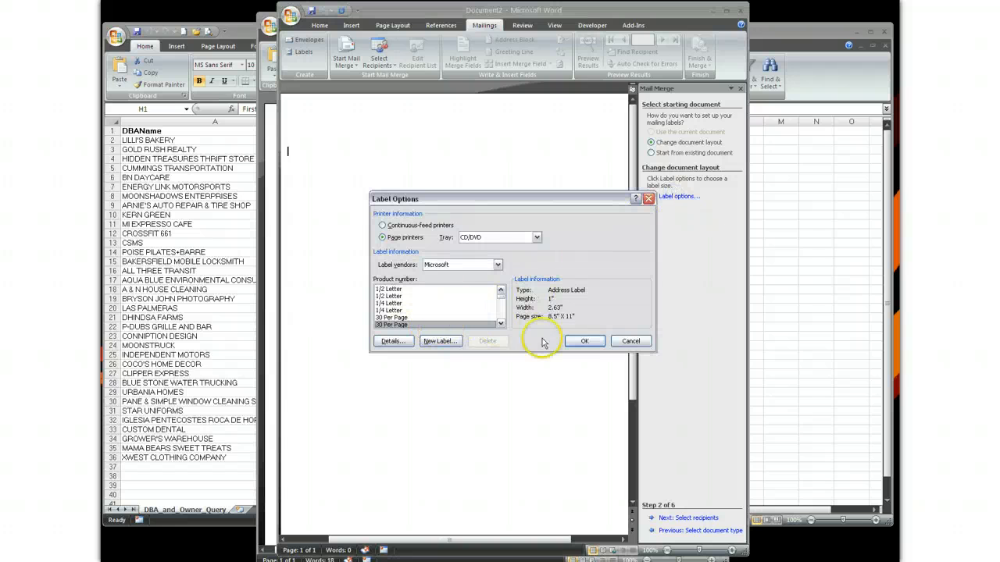
click(587, 343)
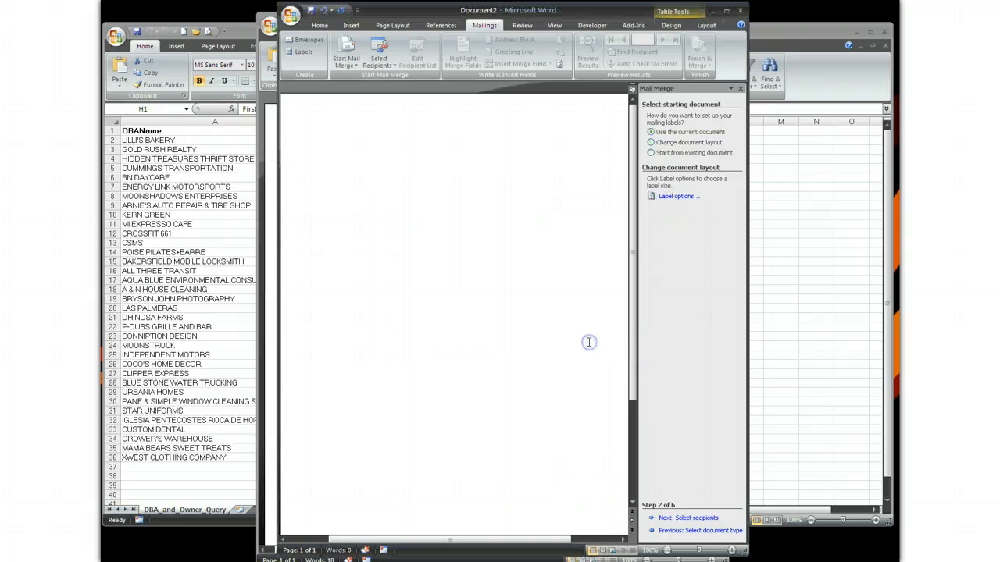
click(689, 519)
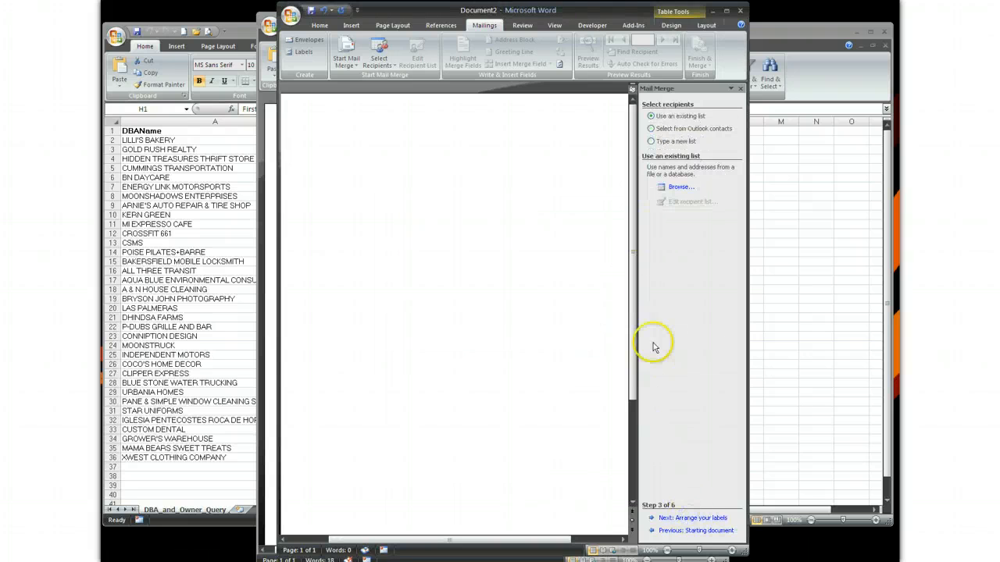
Open Mailing Lables New Business from the FBN List folder on the shared S: drive as the existing recipient list
click(675, 189)
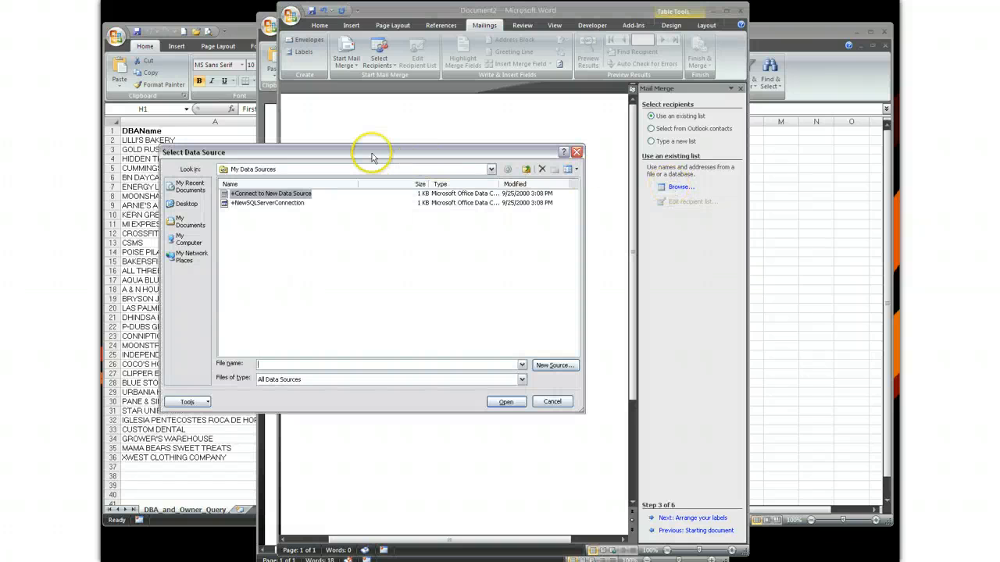
drag(372, 155, 457, 145)
click(269, 228)
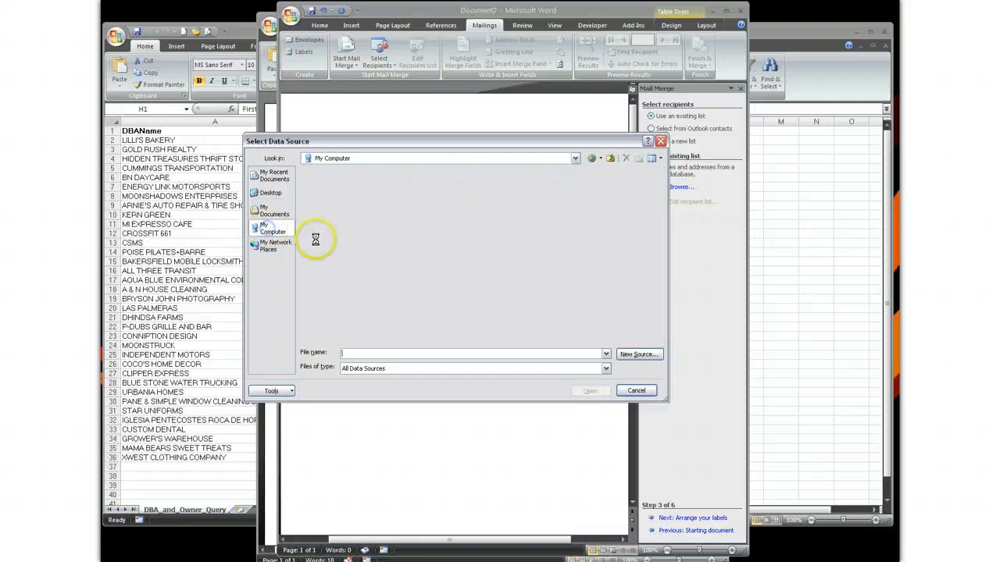
double_click(339, 220)
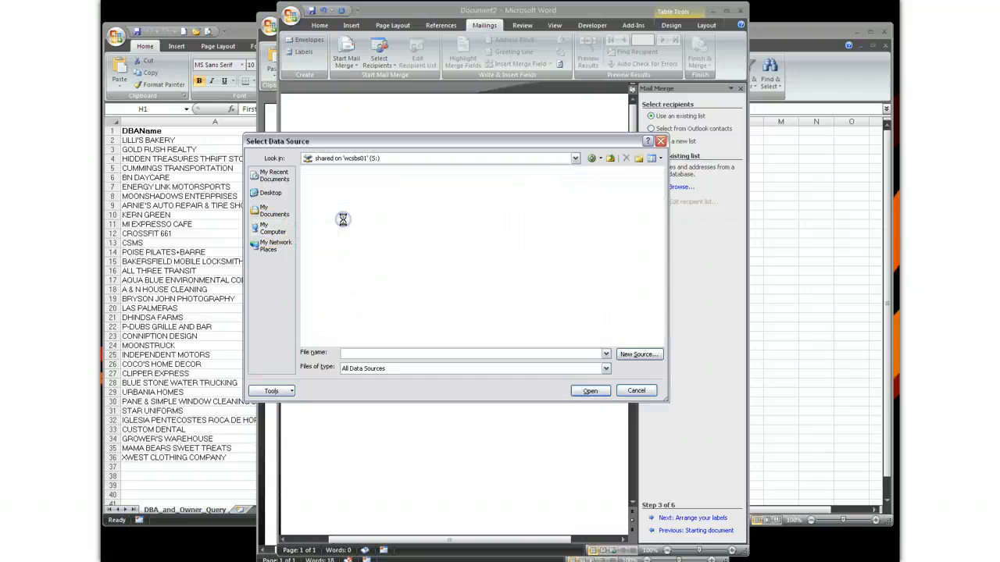
double_click(320, 267)
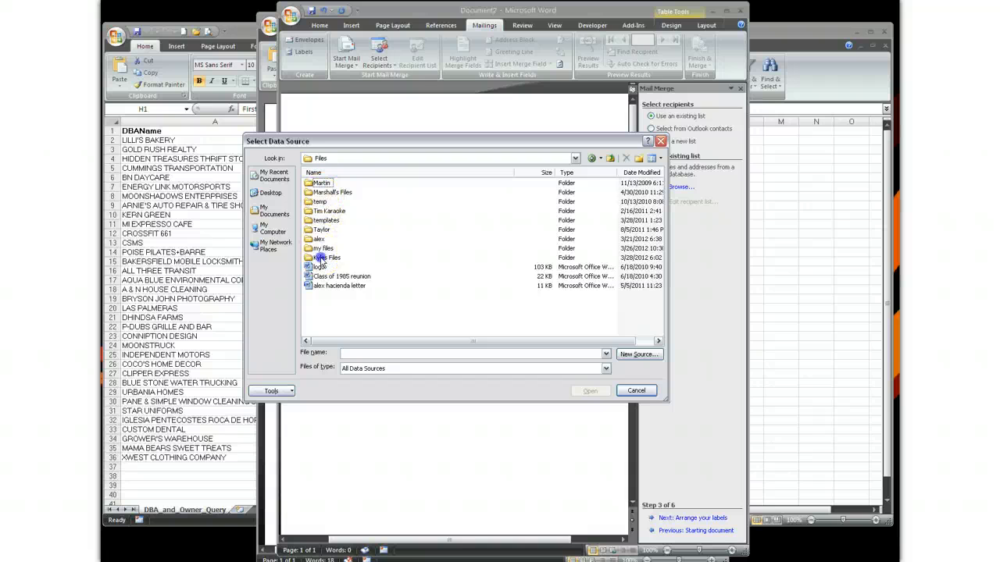
double_click(322, 258)
click(326, 193)
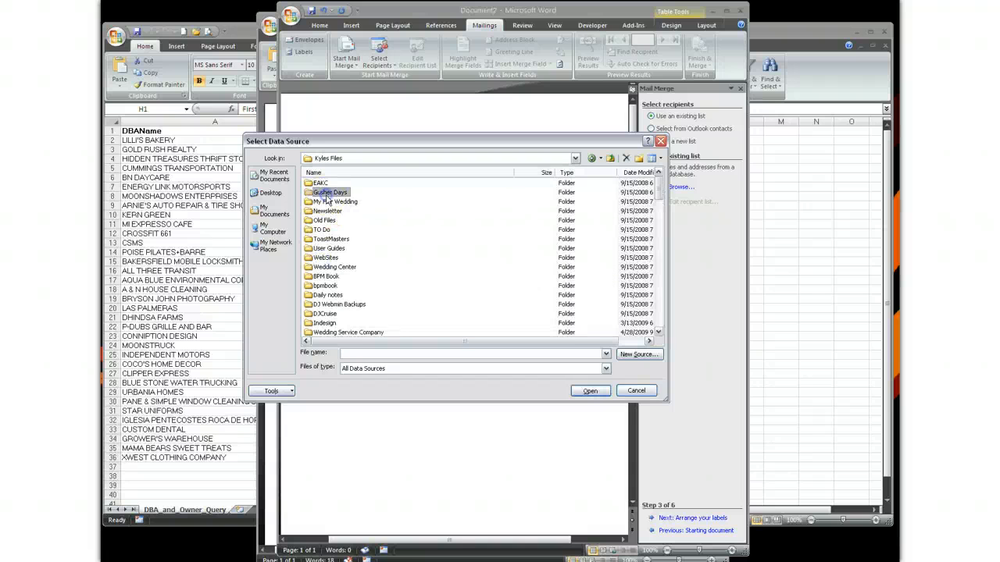
key(f)
key(f)
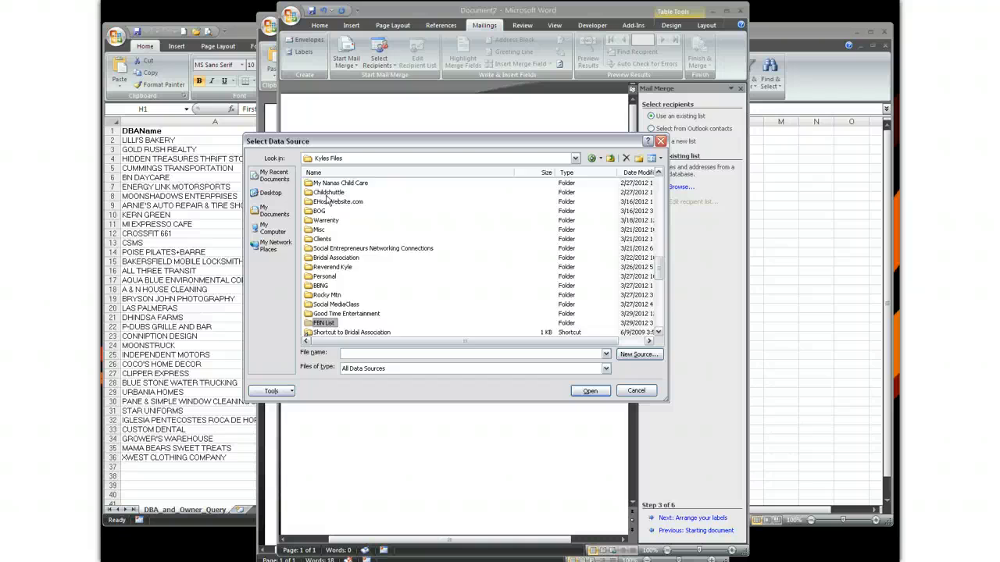
key(Return)
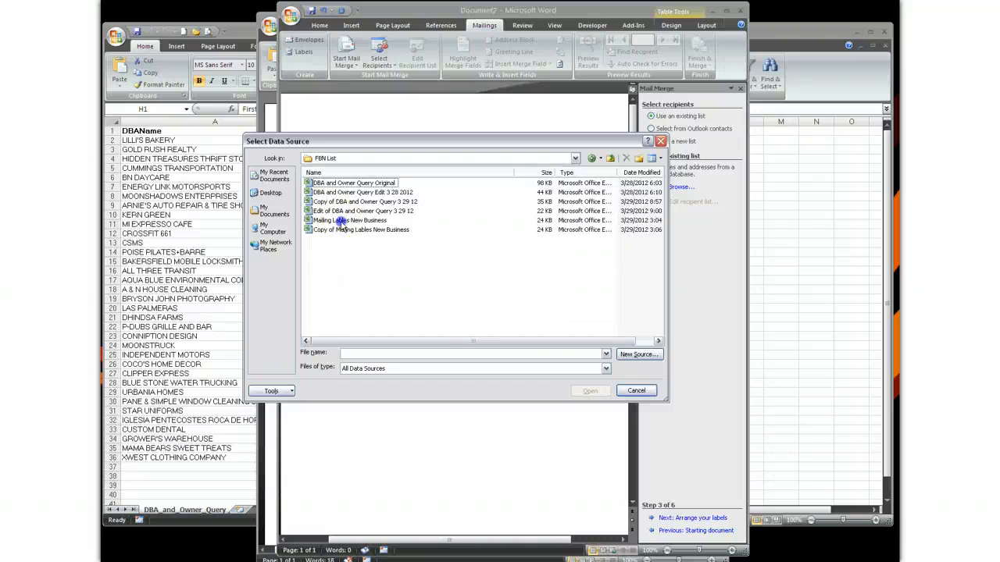
click(341, 221)
click(587, 391)
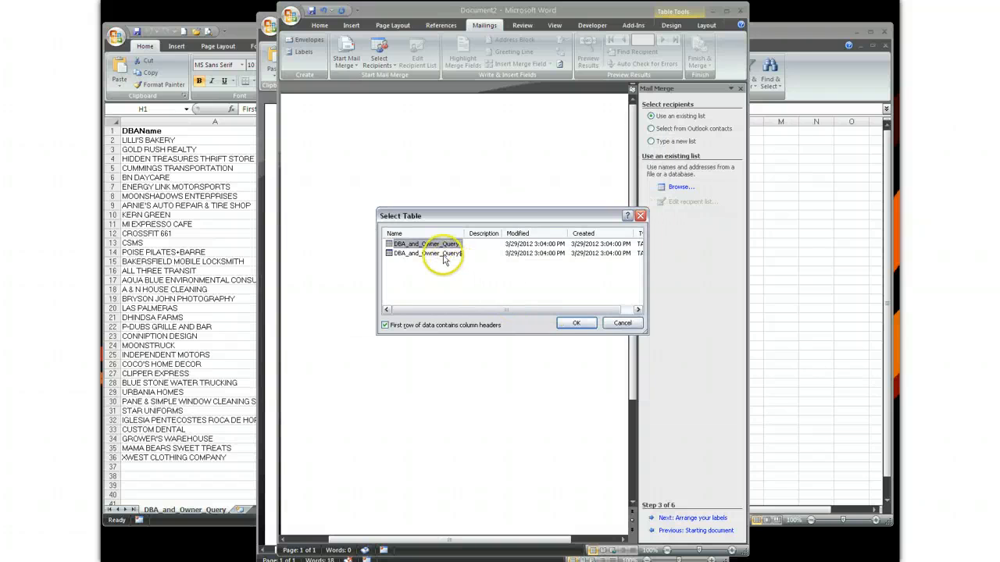
Use the DBA_and_Owner_Query$ table with column headers in its first row, review its fields and accept all the merge recipients
click(444, 260)
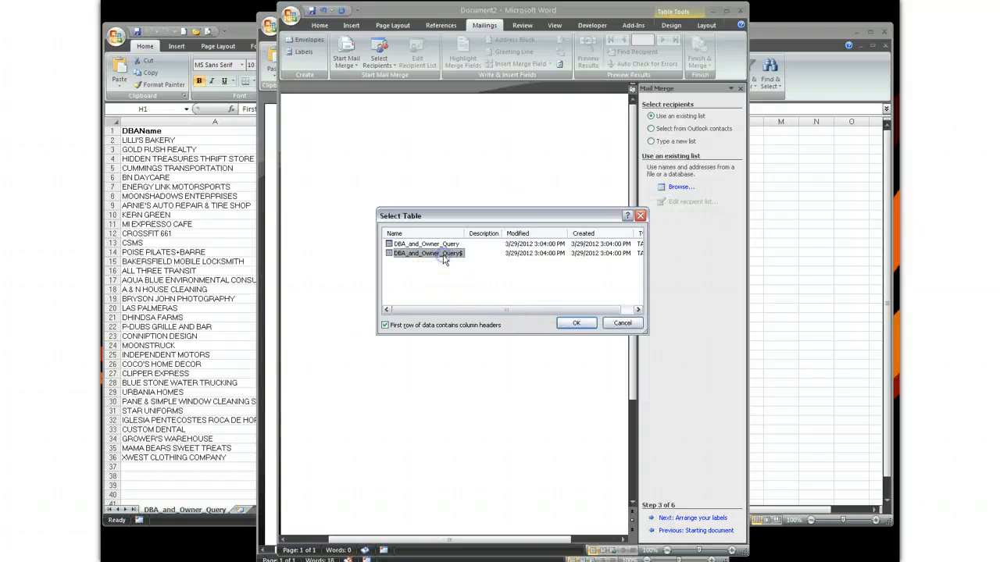
click(577, 324)
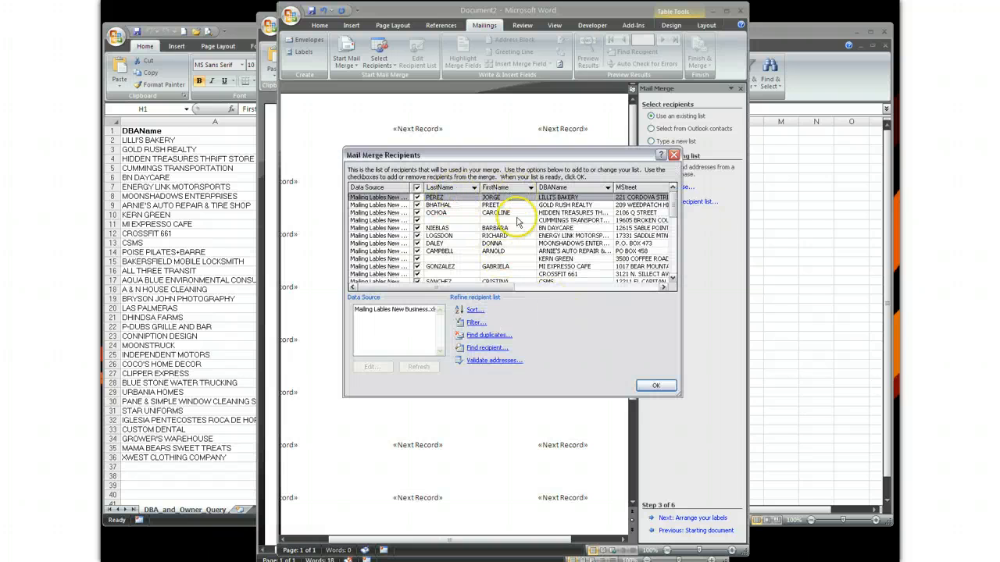
drag(508, 287, 654, 287)
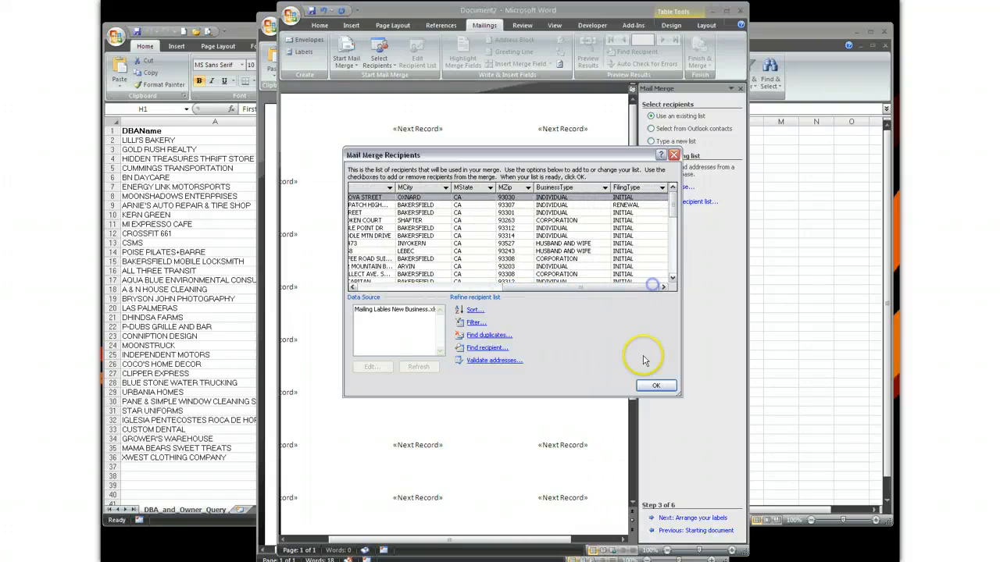
click(655, 385)
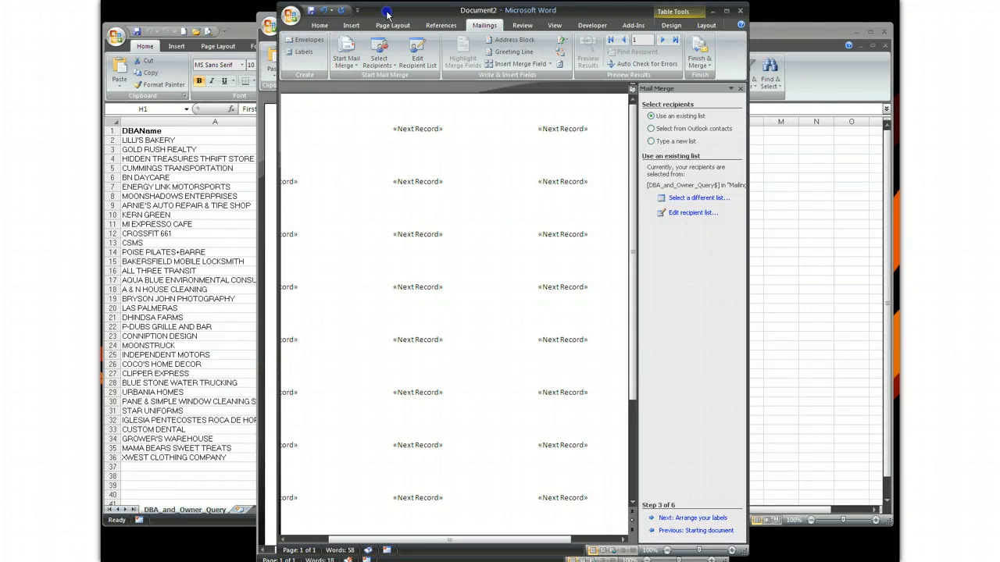
Reposition and widen the document window to show all label columns, and continue to arranging the labels
drag(387, 14, 304, 18)
drag(664, 277, 809, 277)
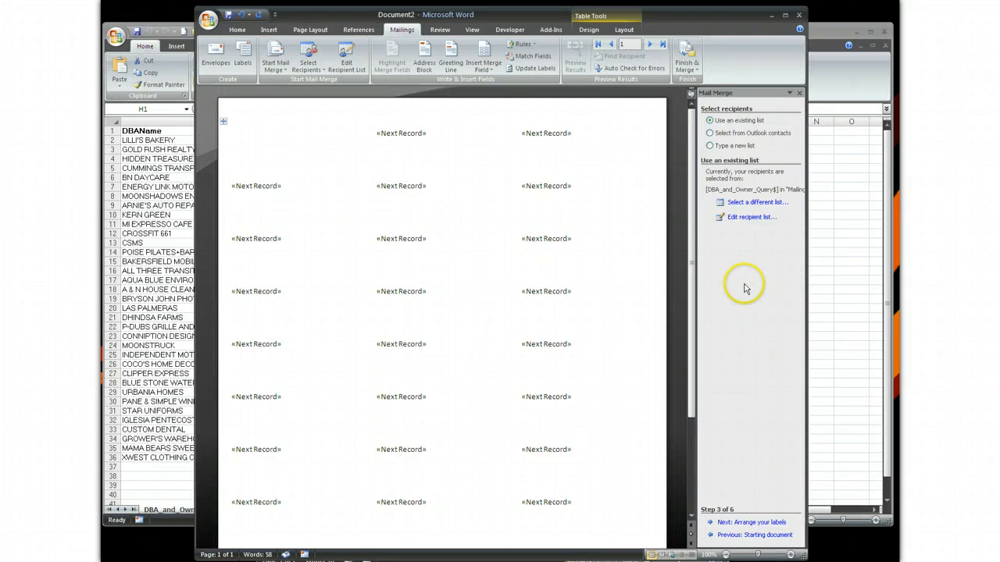
click(748, 523)
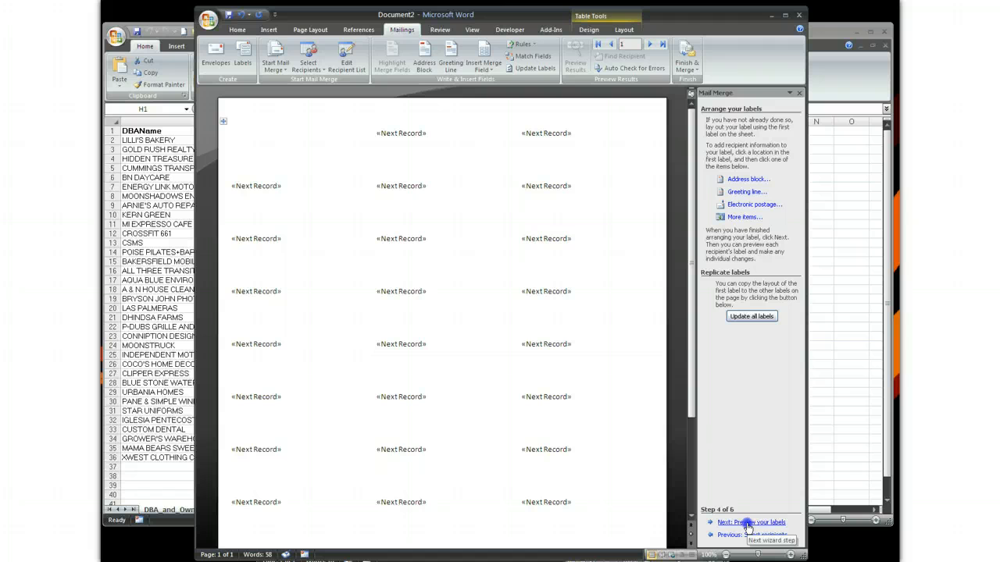
Insert an address block in the first label after reviewing its field matching, and remember that matching for this set of data sources
click(749, 179)
drag(719, 197, 453, 181)
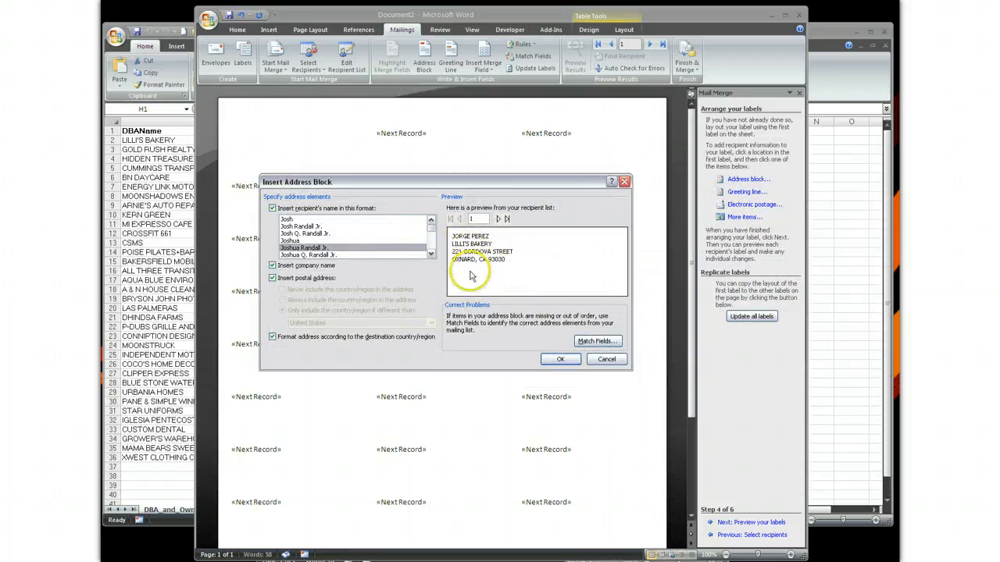
click(603, 344)
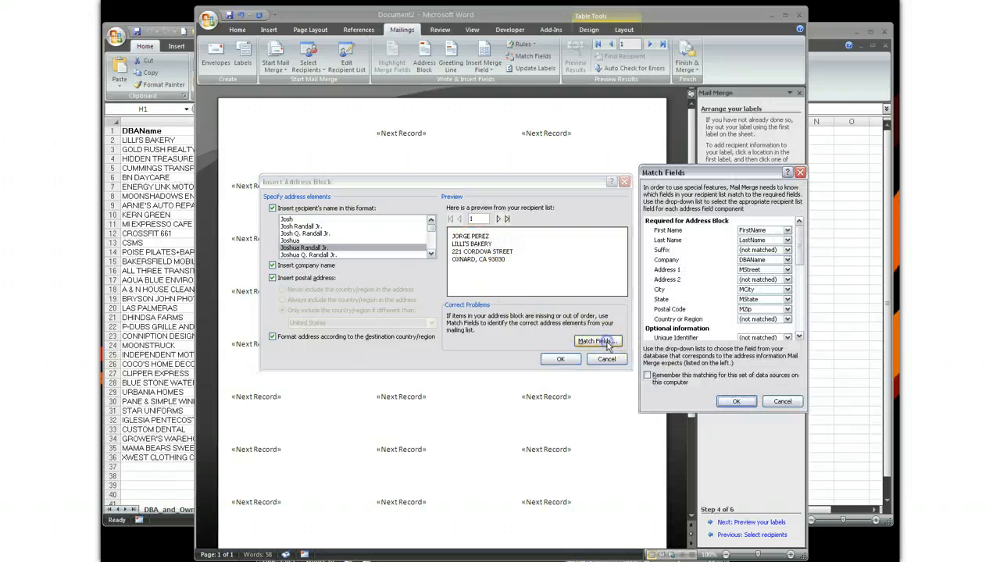
drag(656, 174, 413, 148)
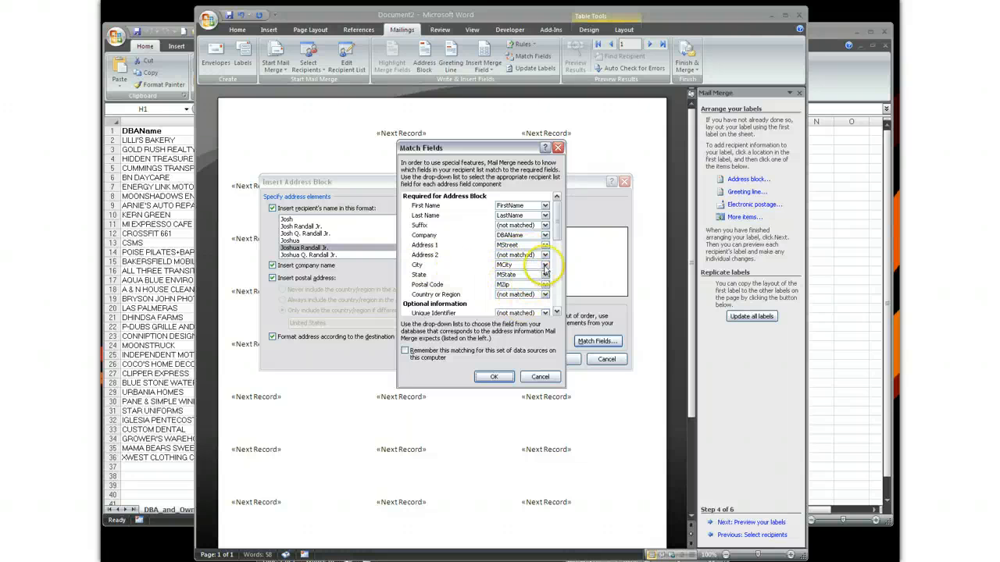
drag(556, 233, 559, 204)
click(504, 379)
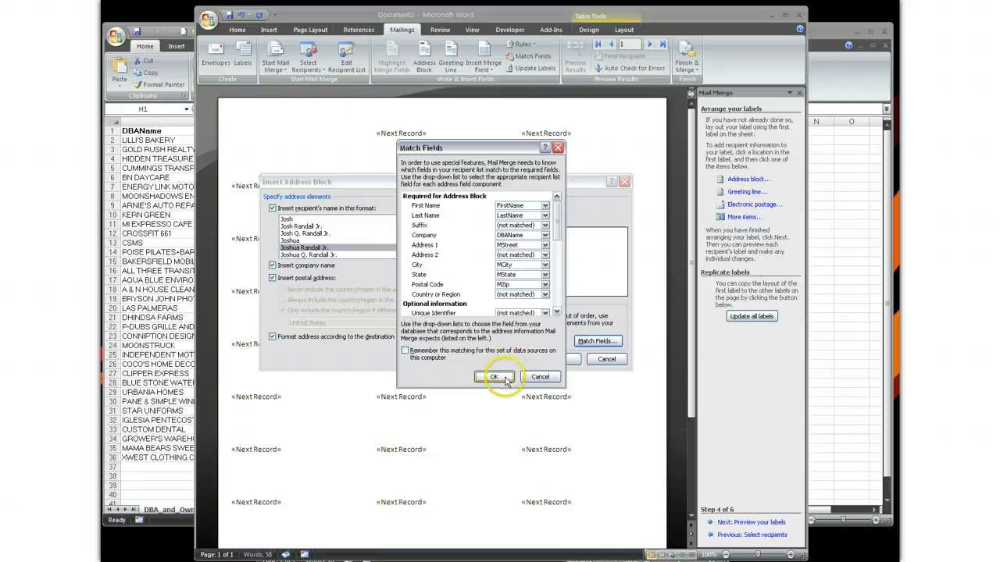
click(405, 351)
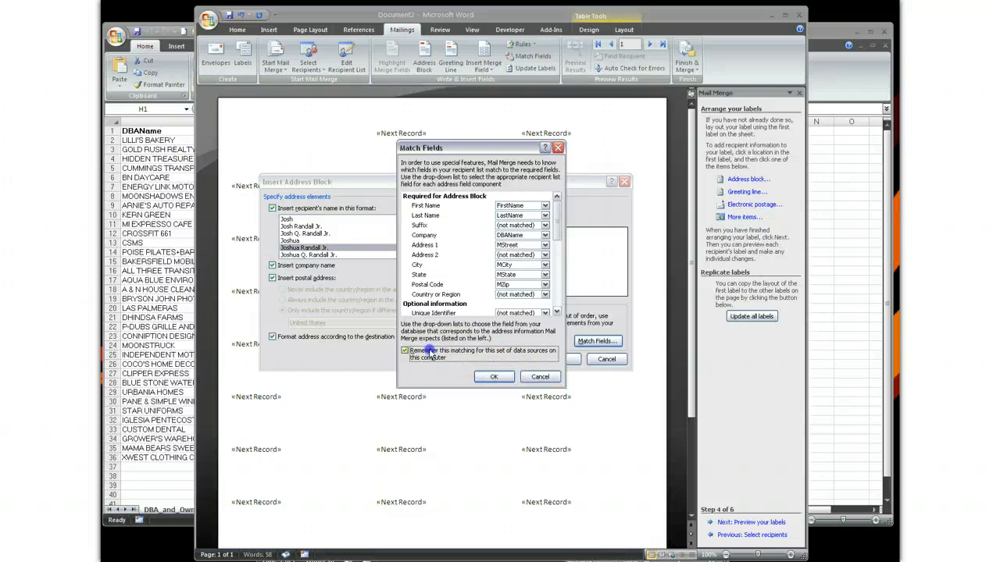
click(500, 378)
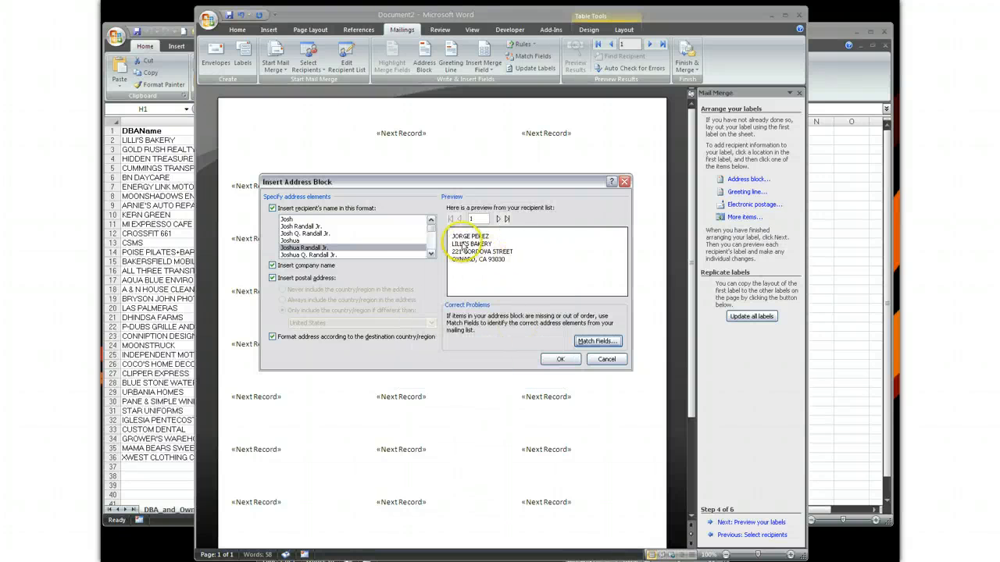
click(556, 360)
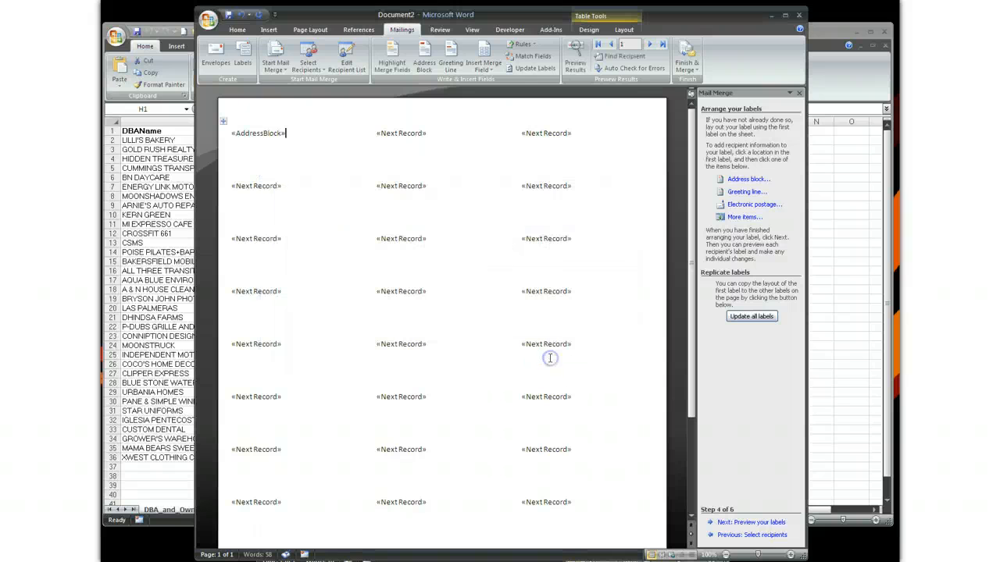
Replicate the address block to all labels and set the text of the whole sheet to 9 pt
click(750, 317)
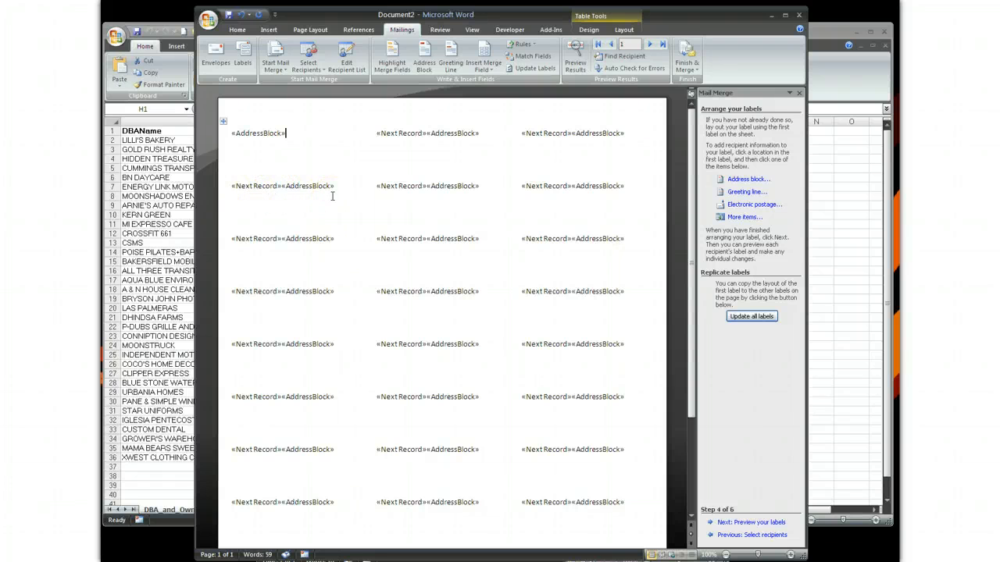
key(ctrl+a)
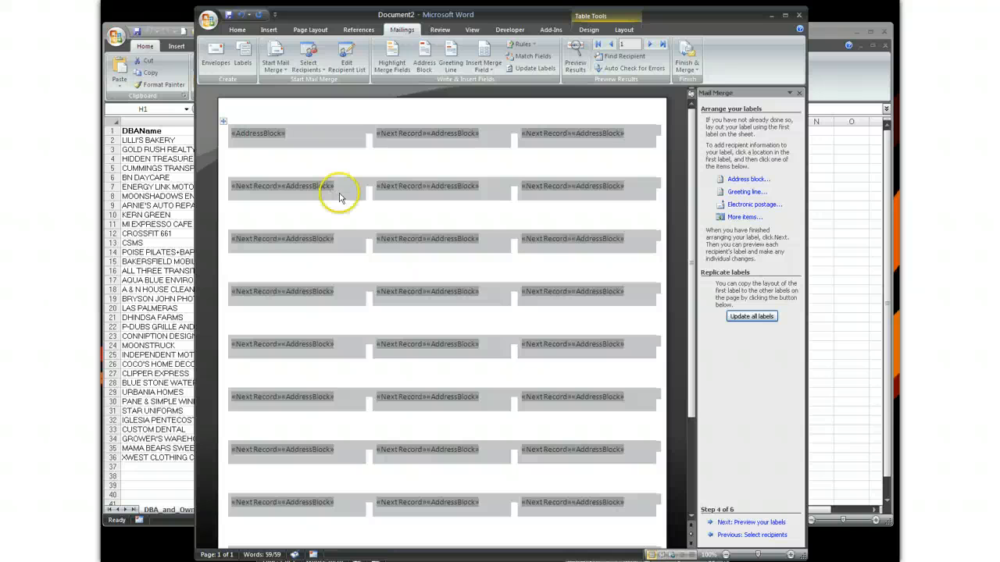
click(238, 31)
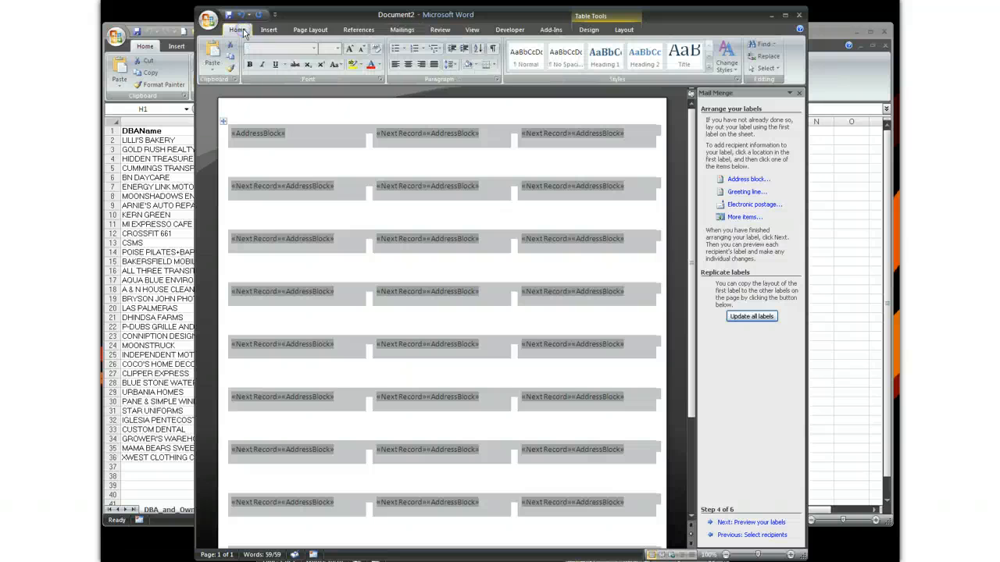
click(338, 49)
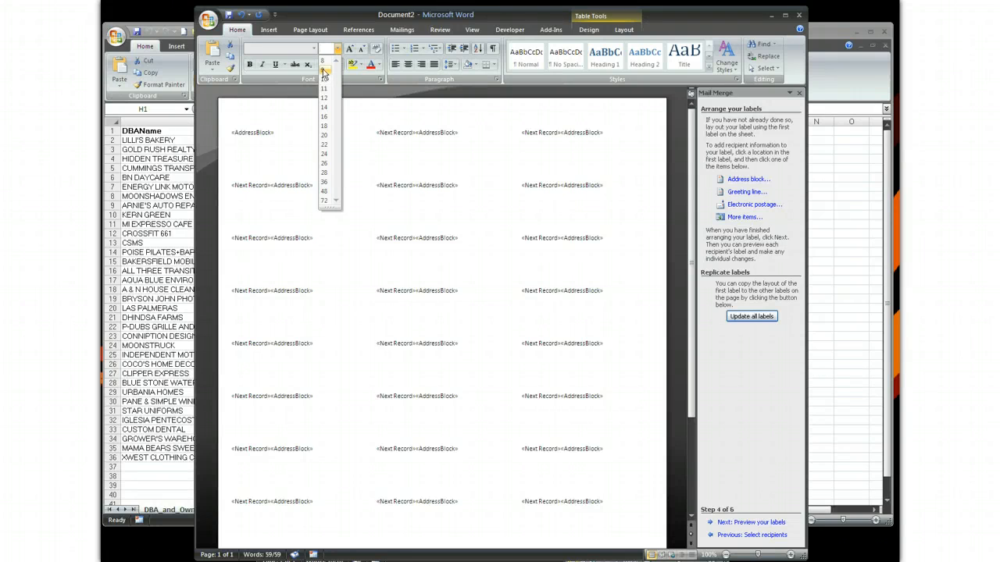
click(323, 73)
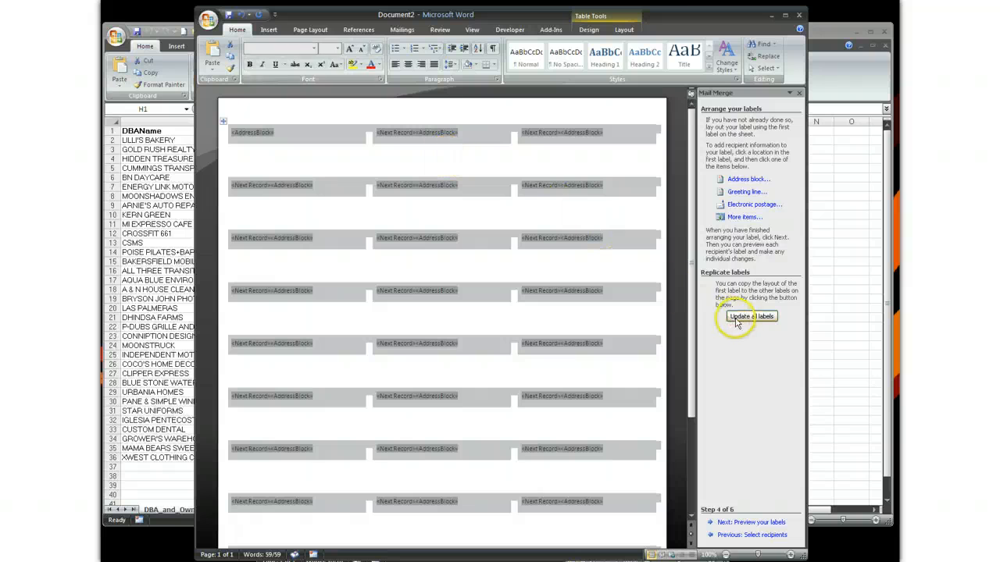
Preview the merged labels with the recipients' data and check the whole sheet
click(763, 524)
click(569, 379)
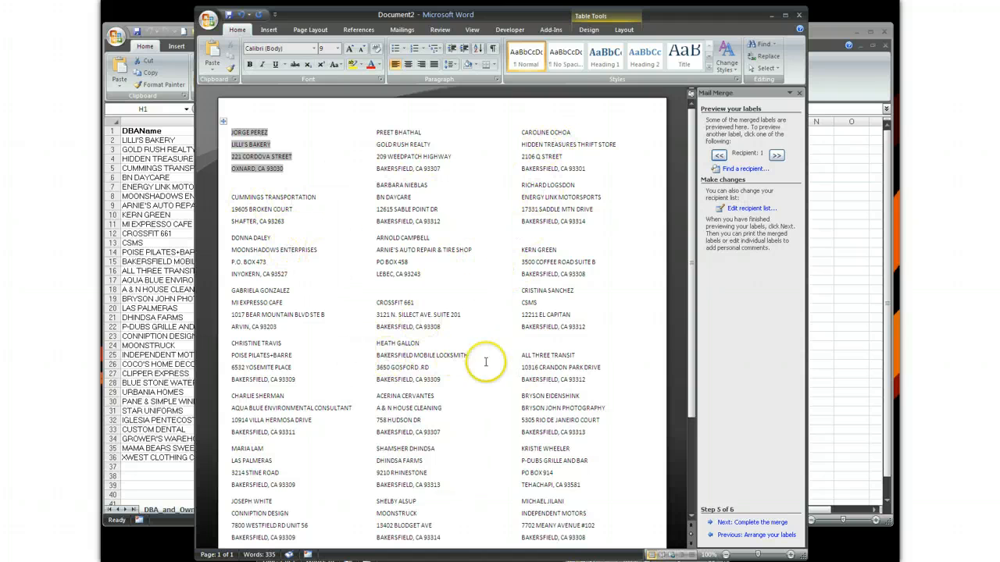
scroll(580, 414, down, 4)
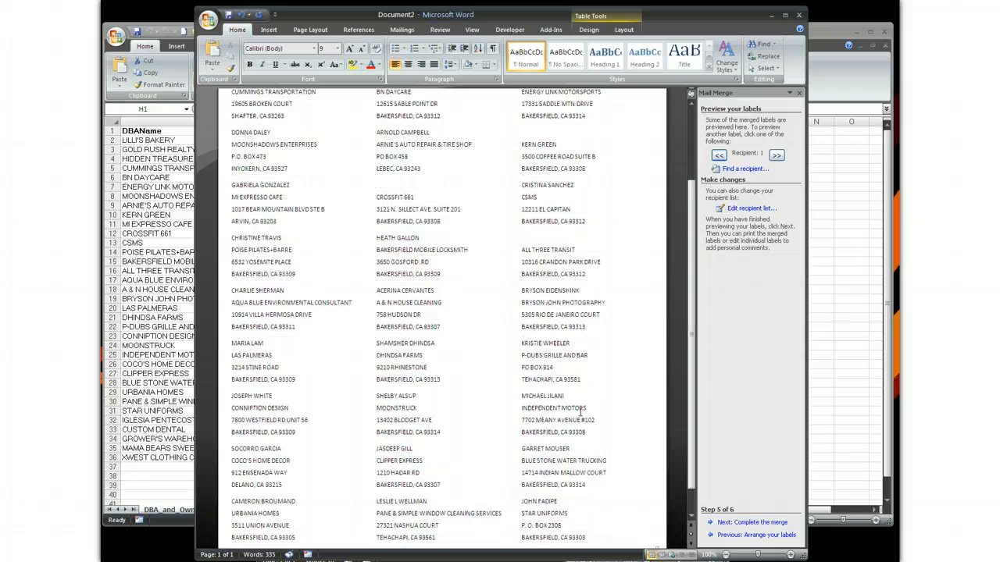
scroll(580, 414, up, 4)
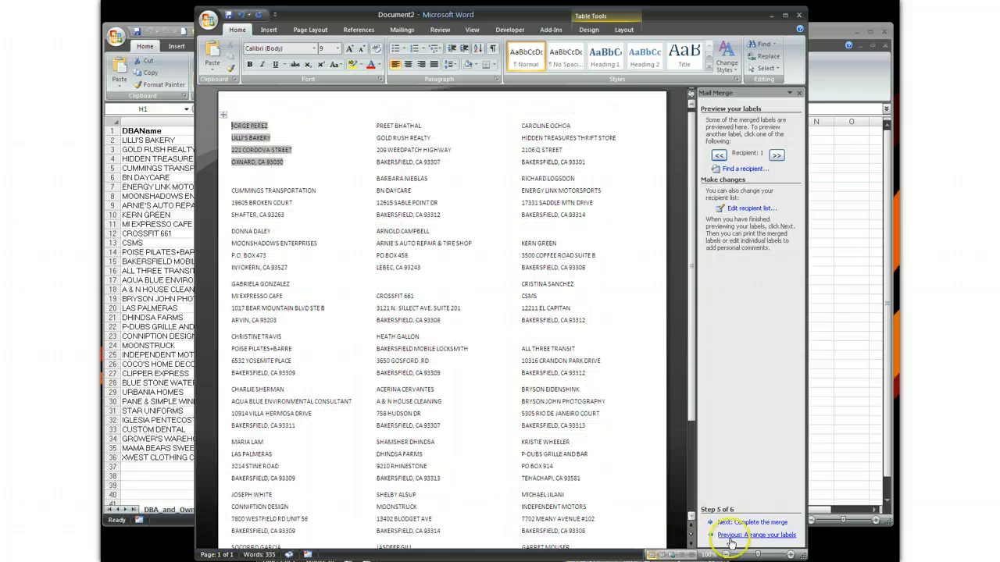
Complete the merge and print one copy of all label pages on the EPSON Artisan 830 Series
click(764, 523)
click(736, 205)
click(493, 311)
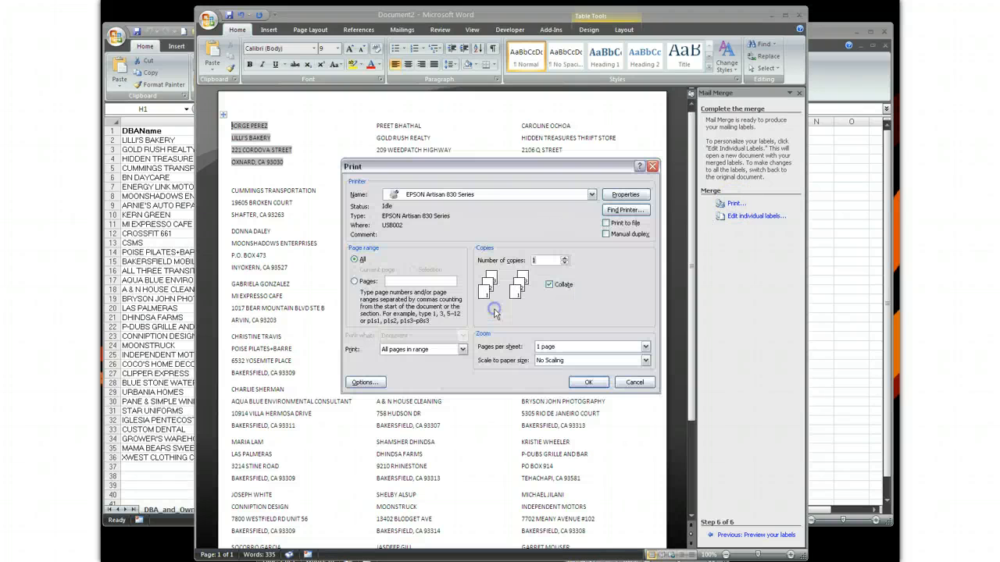
click(588, 382)
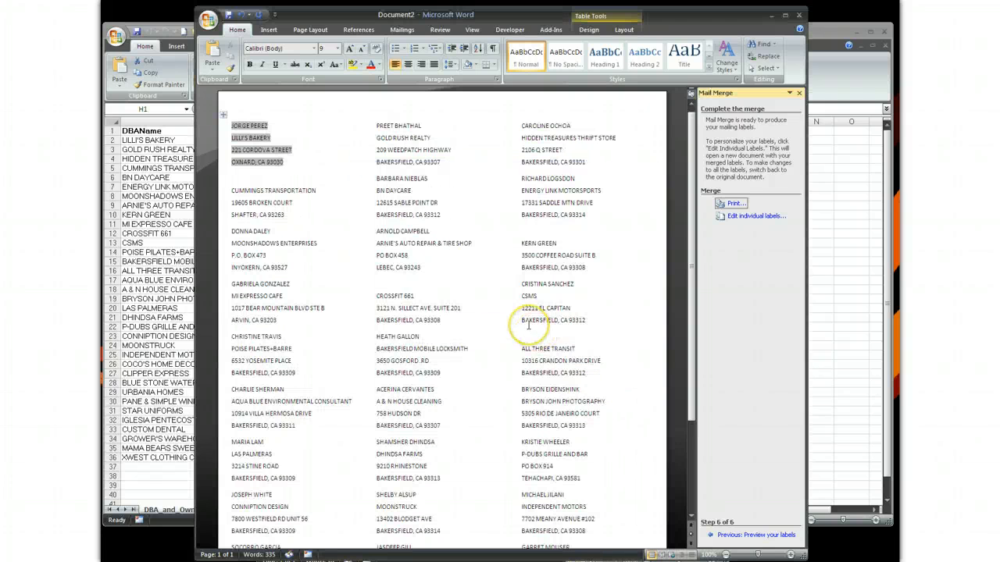